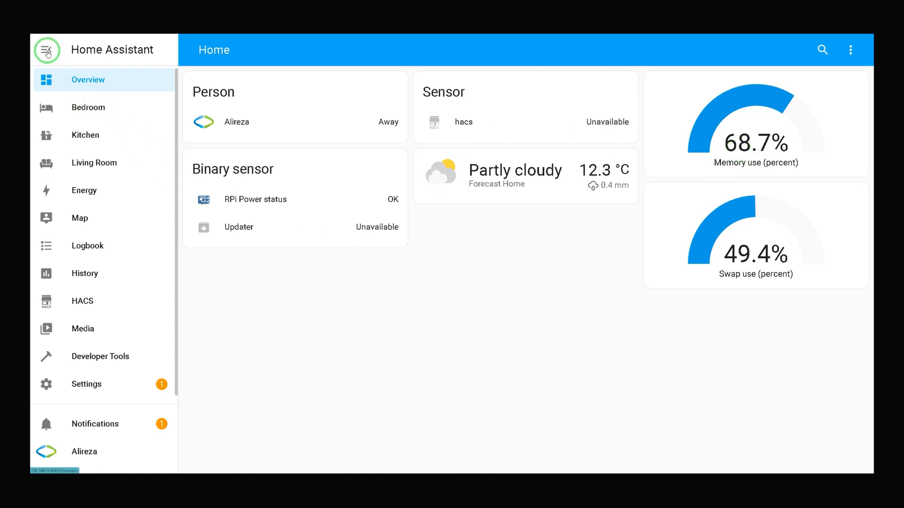
- Go through Settings and Add-ons to reach the Add-on Store
{"action": "left_click", "coordinate": [47, 51]}
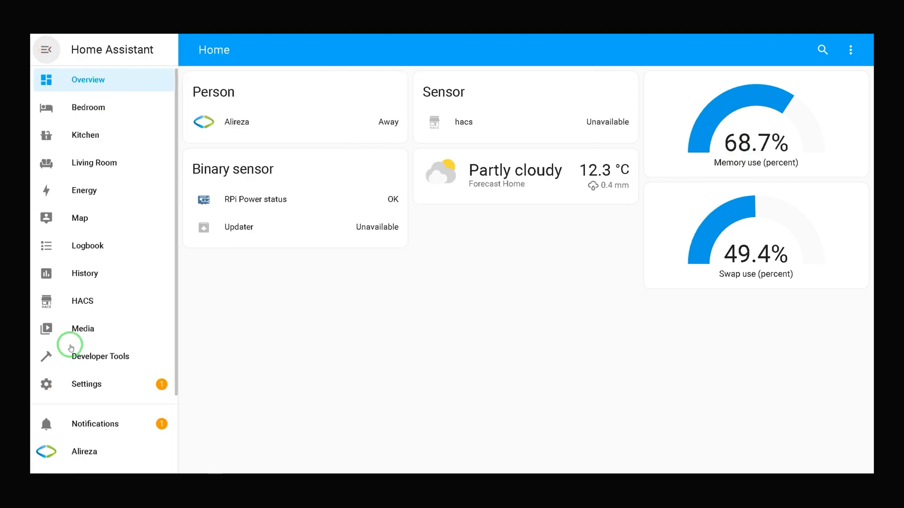
{"action": "left_click", "coordinate": [120, 383]}
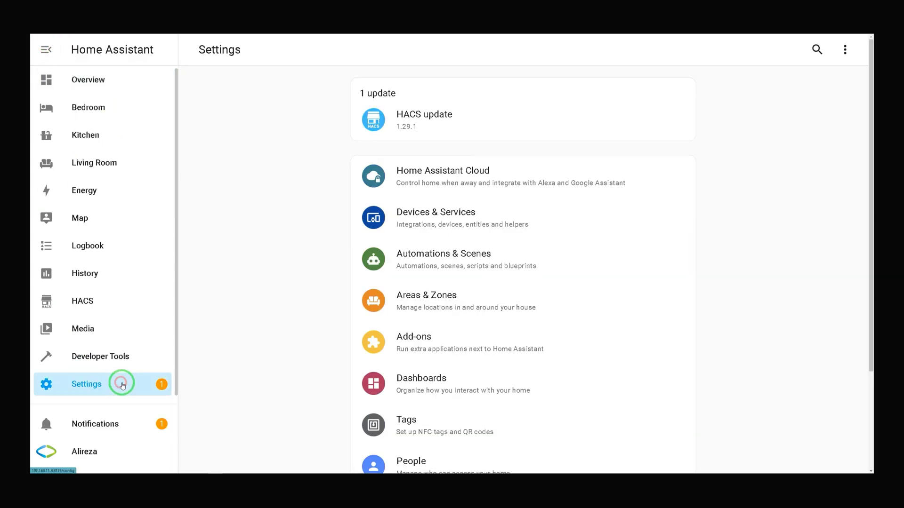
{"action": "left_click", "coordinate": [397, 341]}
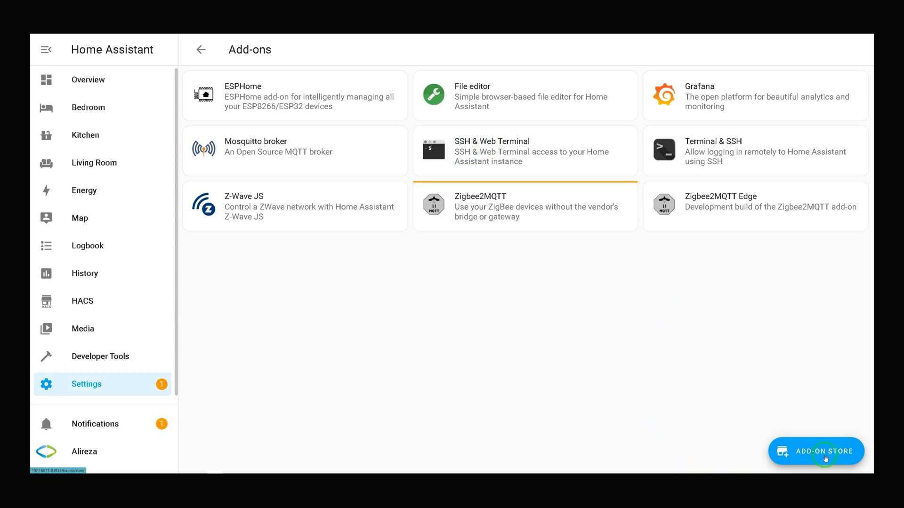
{"action": "left_click", "coordinate": [824, 457]}
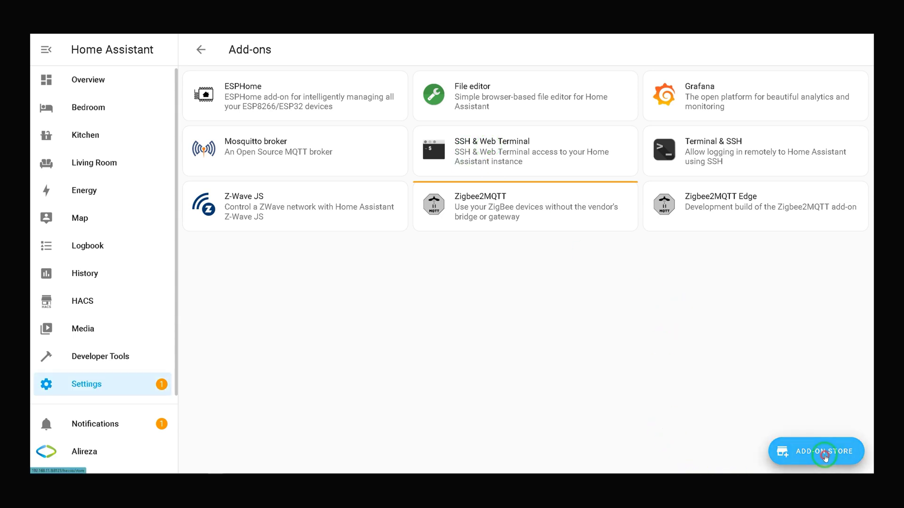
- Search the store for 'ssh' and open the SSH & Web Terminal add-on
{"action": "left_click", "coordinate": [264, 88]}
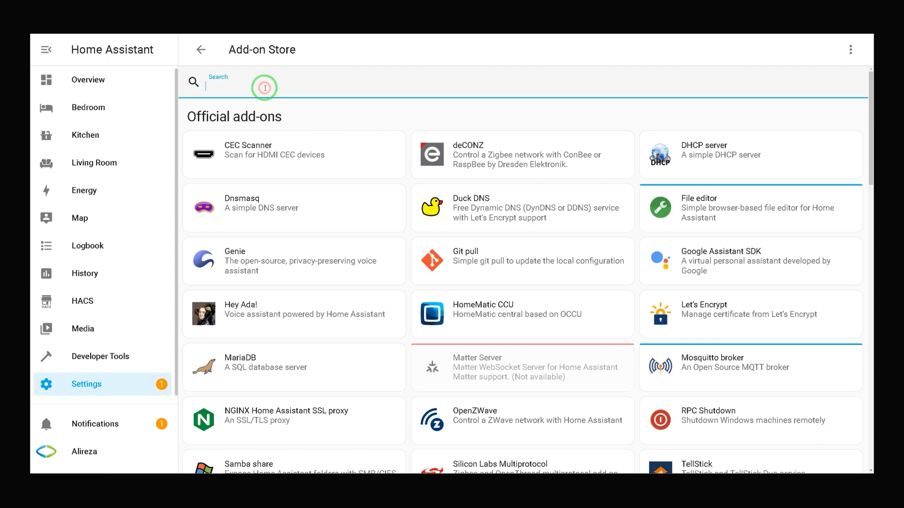
{"action": "type", "text": "ssh"}
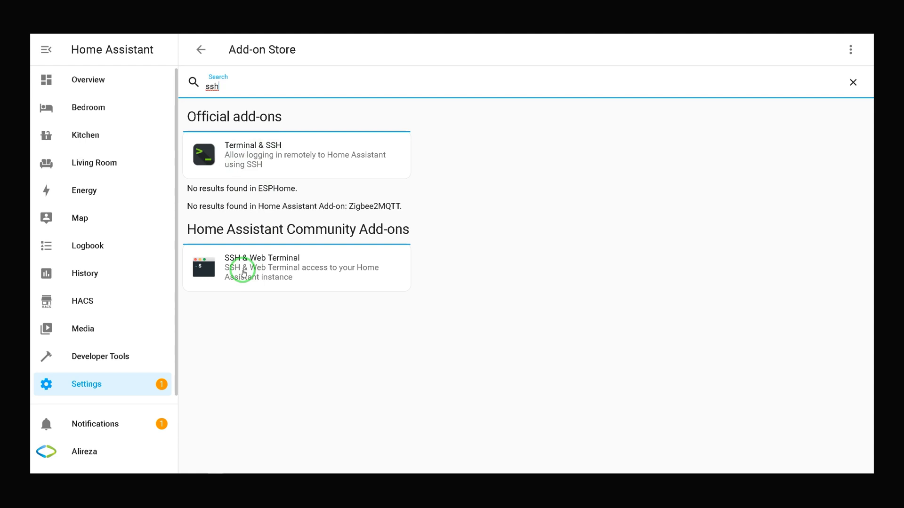
{"action": "left_click", "coordinate": [243, 272]}
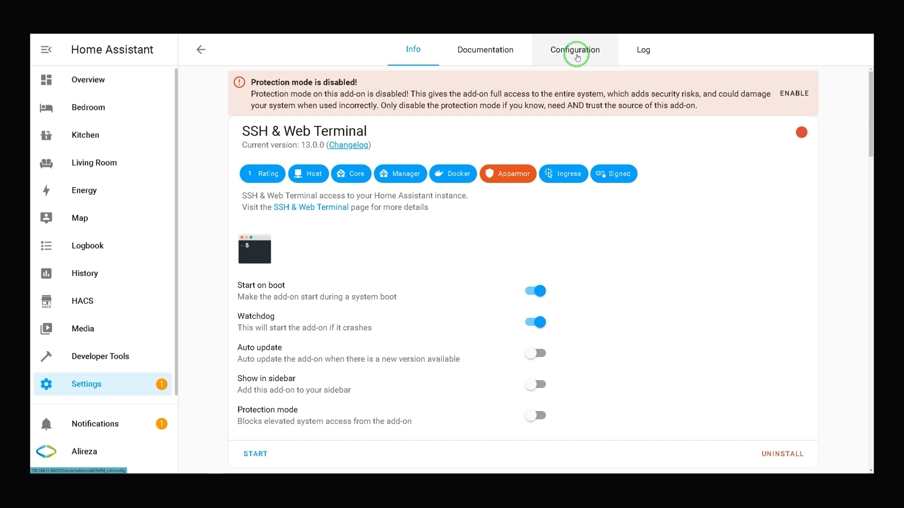
{"action": "left_click", "coordinate": [577, 57]}
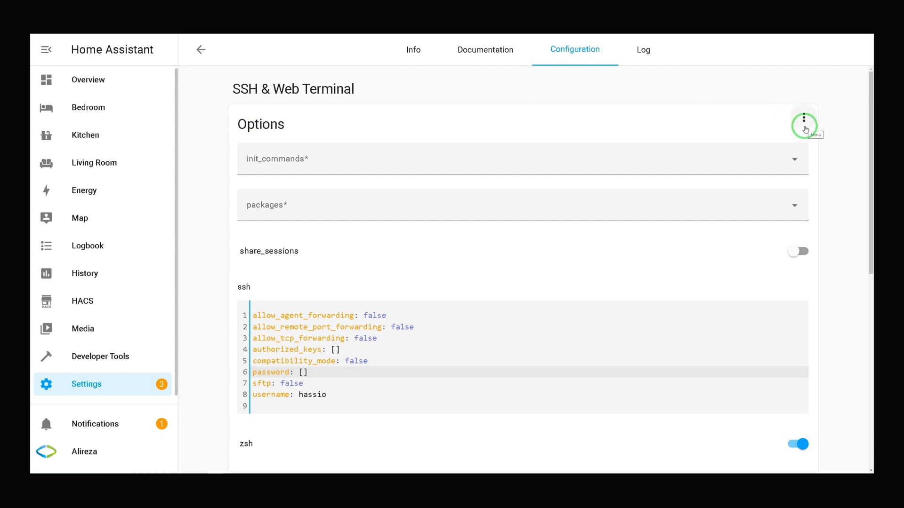
{"action": "left_click", "coordinate": [804, 124]}
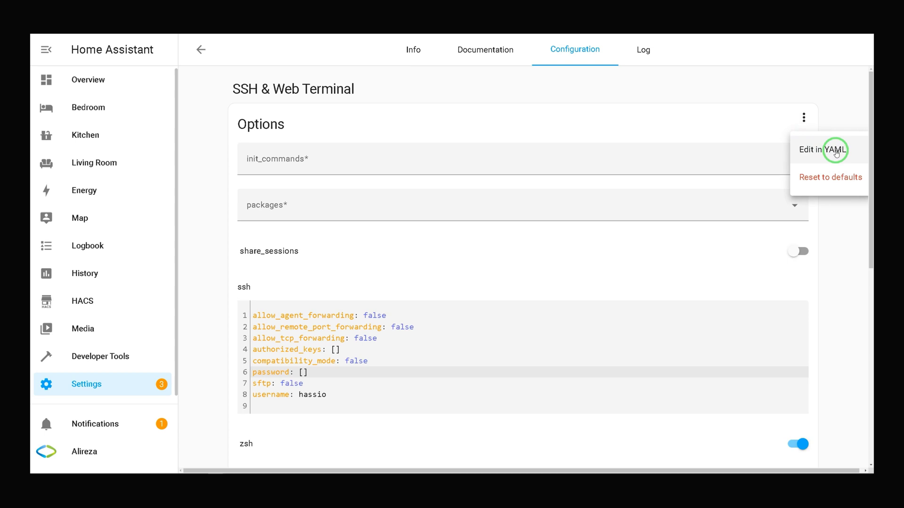
{"action": "left_click", "coordinate": [836, 153]}
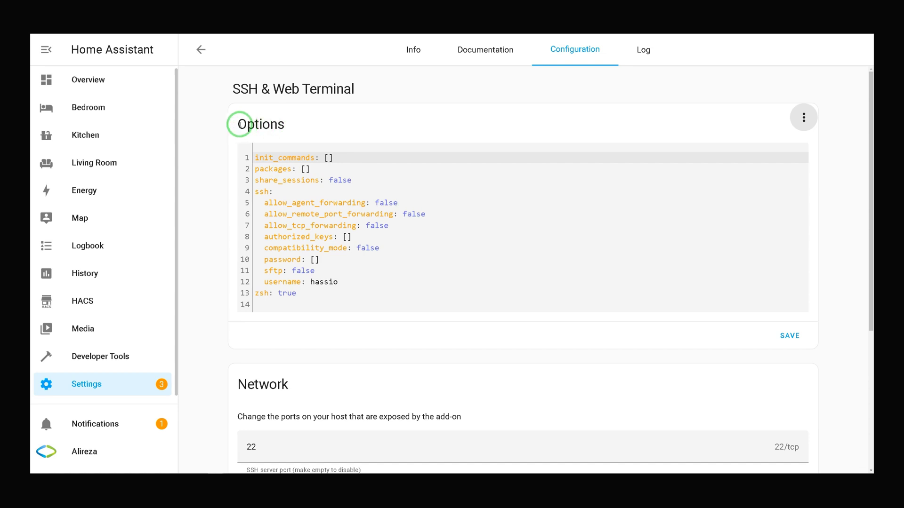
{"action": "left_click", "coordinate": [271, 259]}
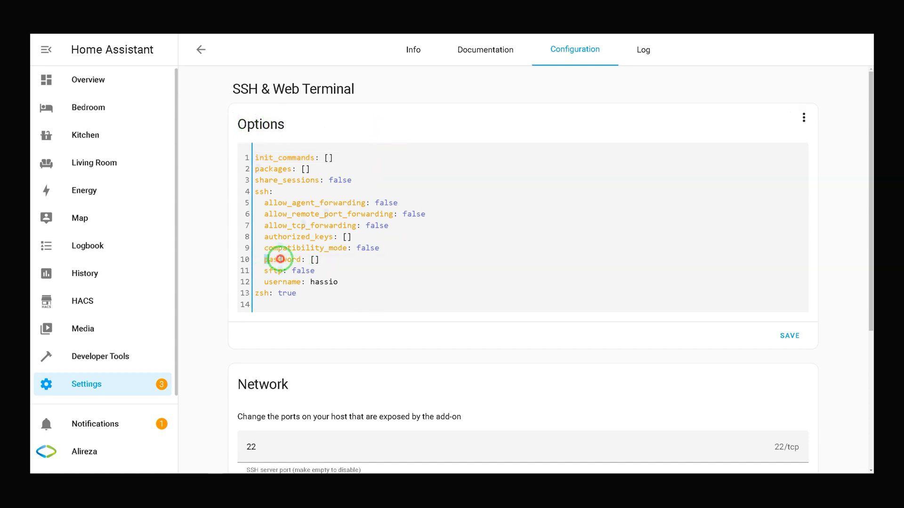
{"action": "left_click_drag", "start_coordinate": [271, 260], "coordinate": [313, 258]}
{"action": "left_click", "coordinate": [323, 259]}
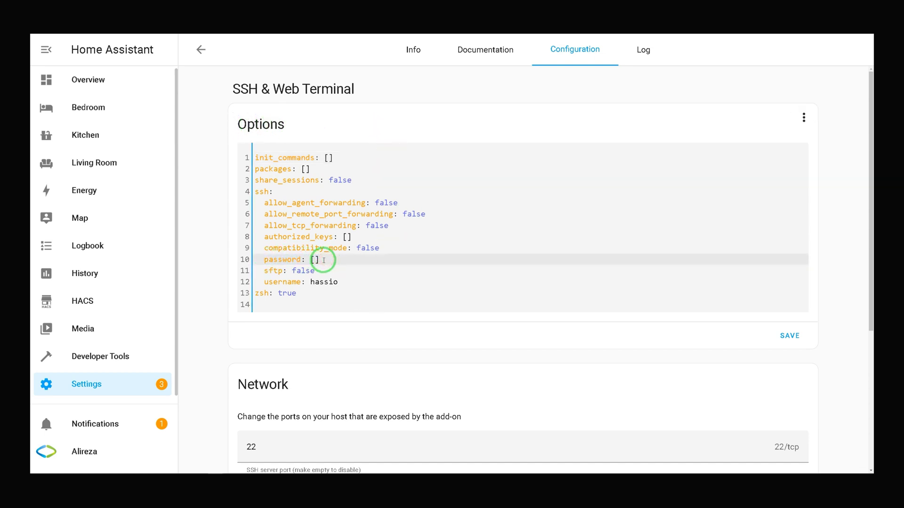
{"action": "key", "text": "BackSpace"}
{"action": "key", "text": "BackSpace"}
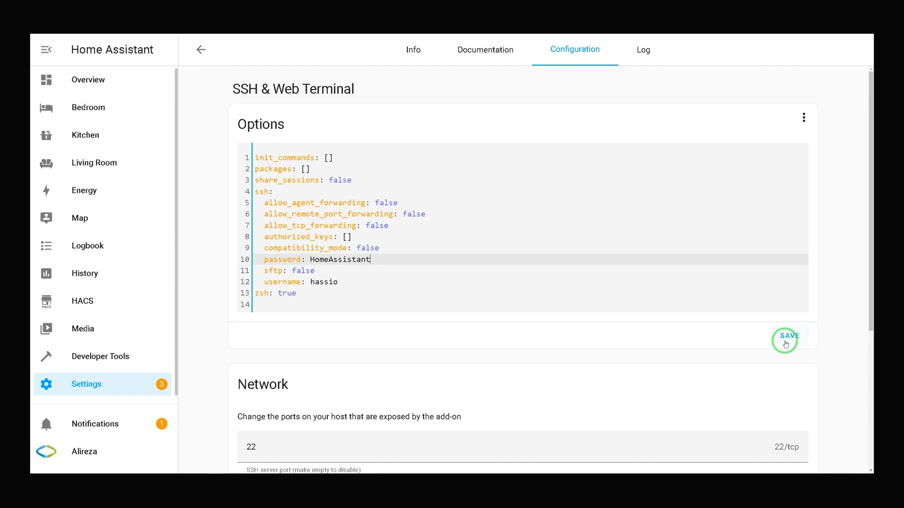
{"action": "left_click", "coordinate": [785, 344]}
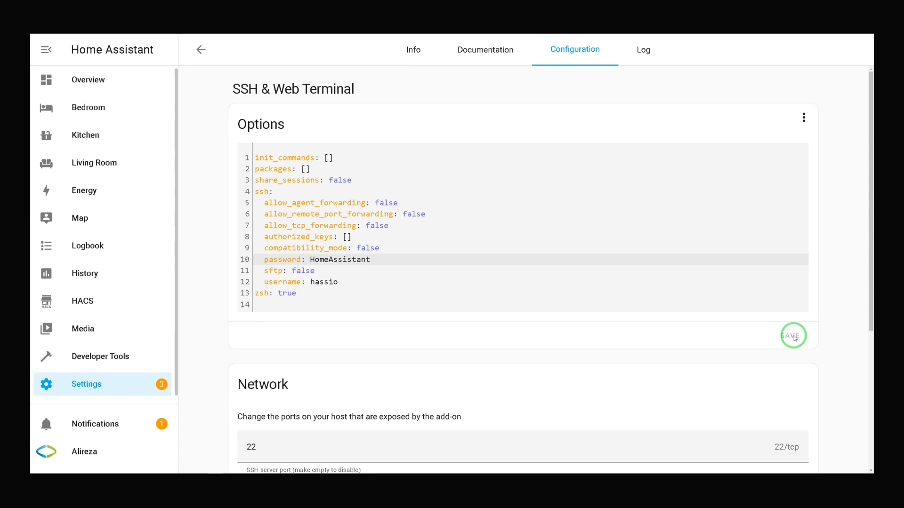
- Toggle protection mode on and back off, then start the SSH & Web Terminal add-on
{"action": "left_click", "coordinate": [420, 52]}
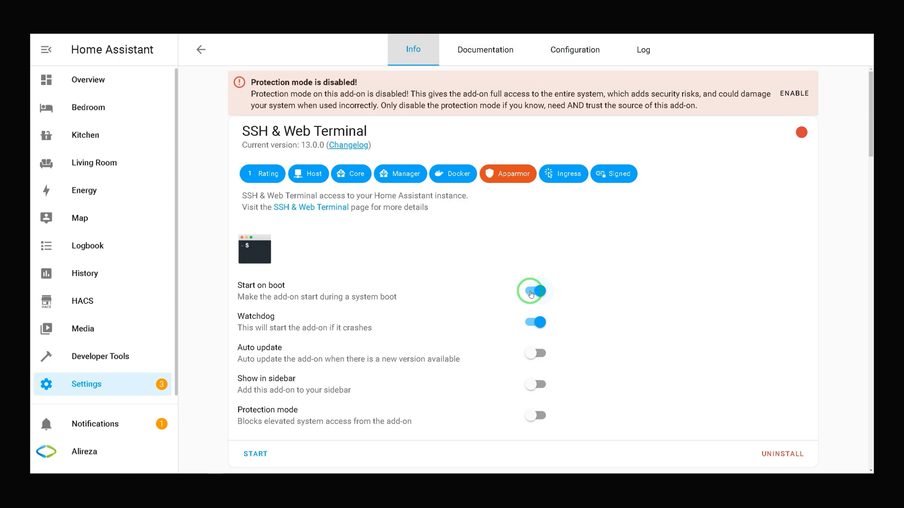
{"action": "left_click", "coordinate": [539, 321]}
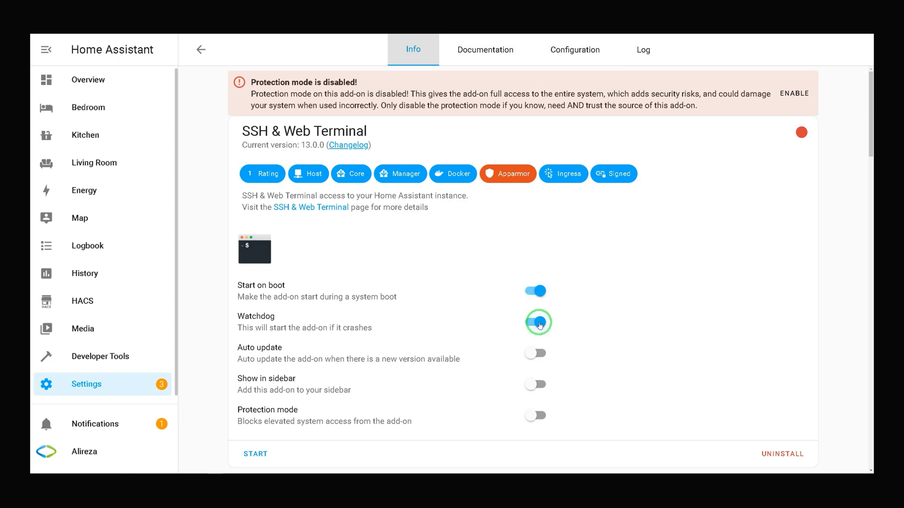
{"action": "left_click", "coordinate": [536, 415]}
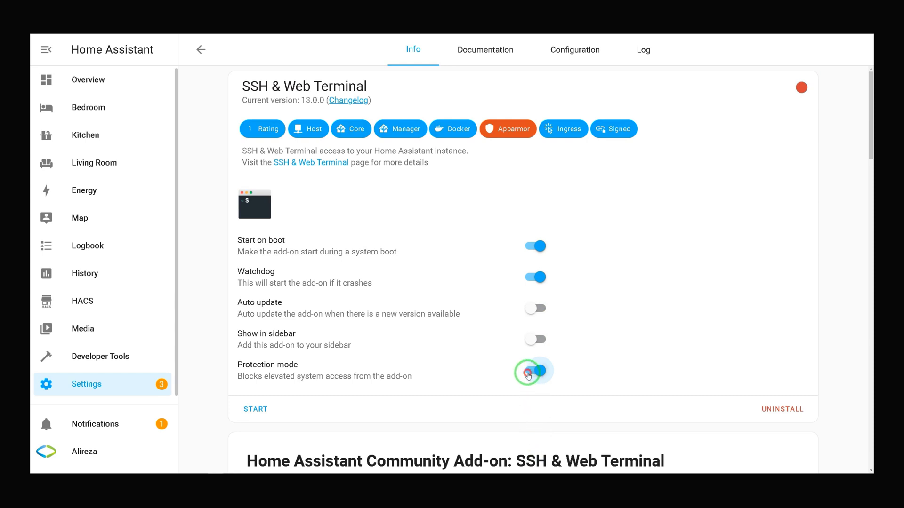
{"action": "left_click", "coordinate": [528, 373]}
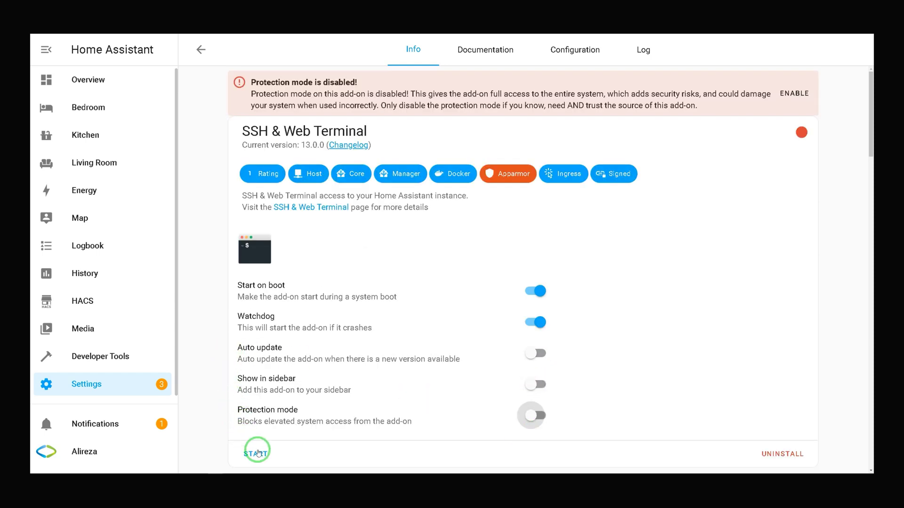
{"action": "left_click", "coordinate": [258, 453]}
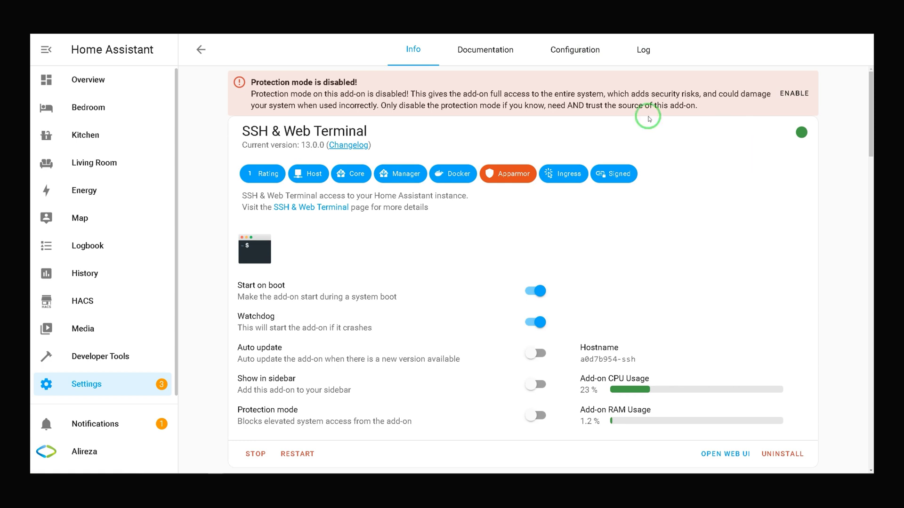
- Paste the swap-file creation block under init_commands in the YAML options editor
{"action": "left_click", "coordinate": [581, 55]}
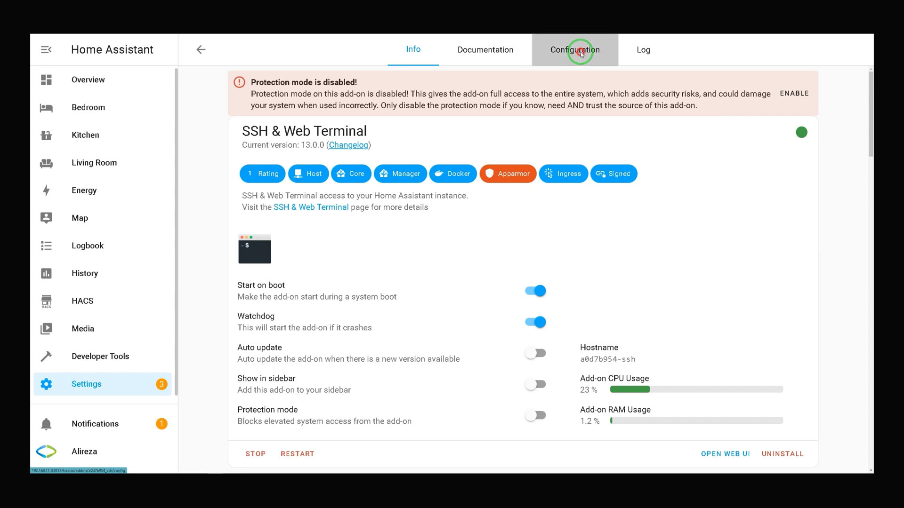
{"action": "left_click", "coordinate": [802, 119]}
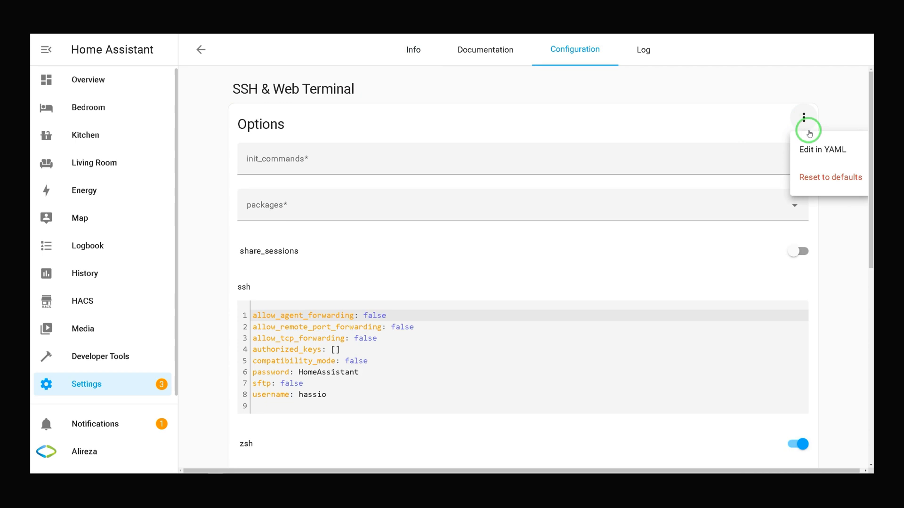
{"action": "left_click", "coordinate": [816, 151]}
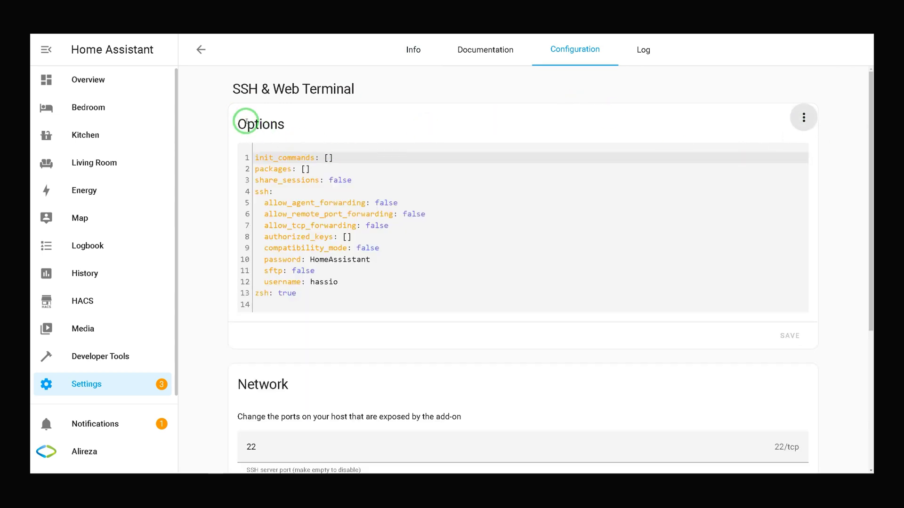
{"action": "left_click_drag", "start_coordinate": [238, 123], "coordinate": [295, 125]}
{"action": "left_click", "coordinate": [339, 157]}
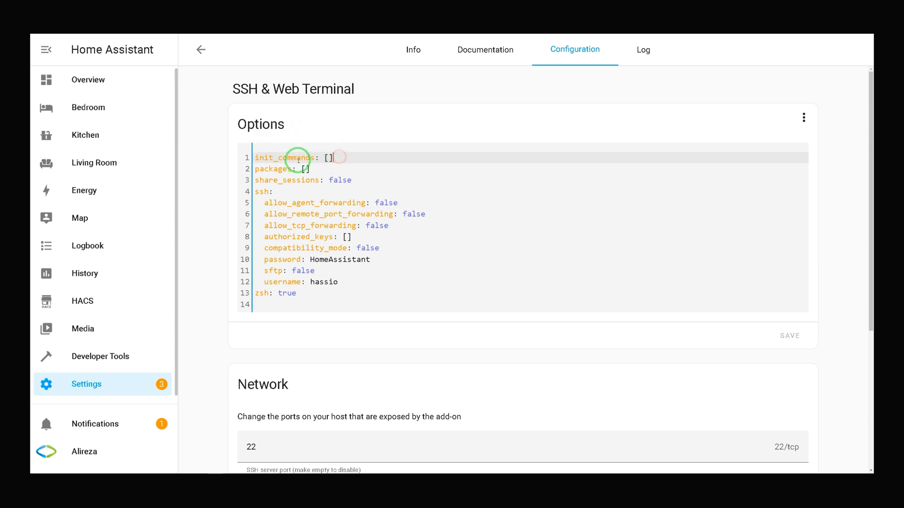
{"action": "left_click_drag", "start_coordinate": [330, 159], "coordinate": [327, 160]}
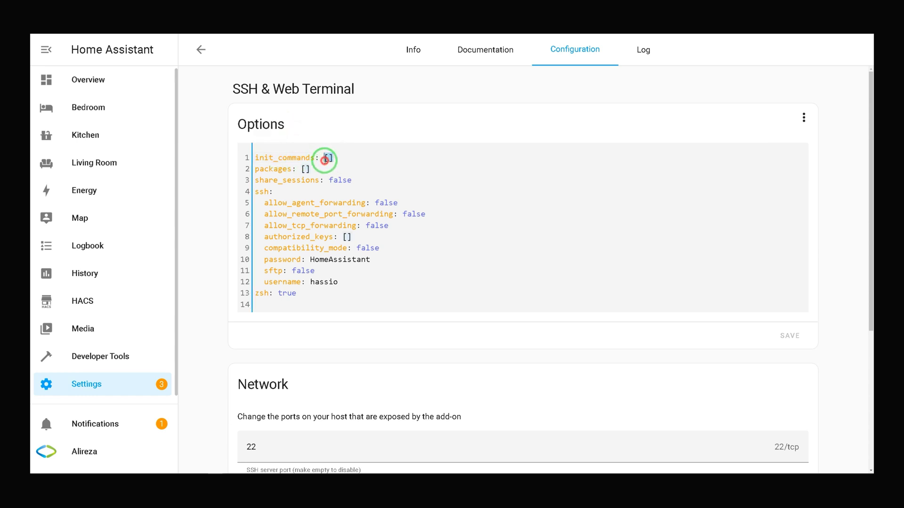
{"action": "key", "text": "BackSpace"}
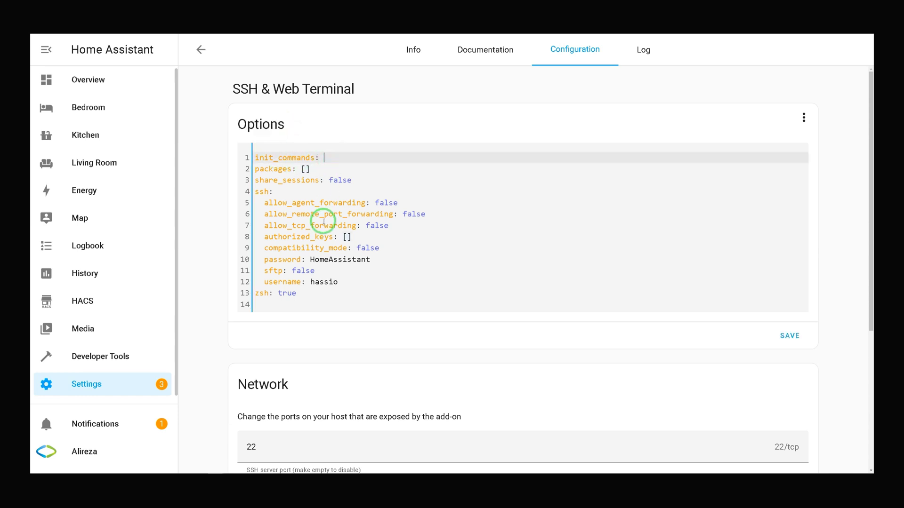
{"action": "key", "text": "Return"}
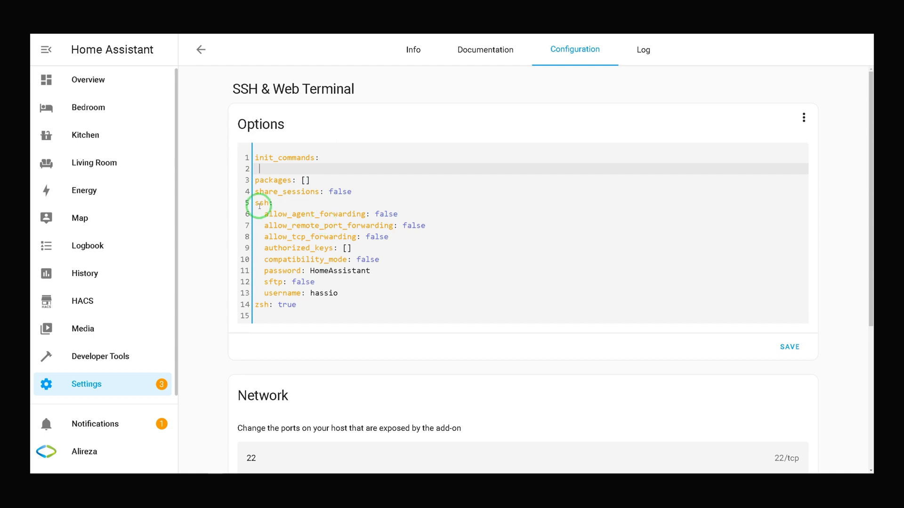
{"action": "type", "text": "- >-     if [ ! -f /backup/_swap.swap ]; then fallocate -l 2G /backup/_swap.swap &&     mkswap /backup/_swap.swap && chmod 0600 /backup/_swap.swap && swapon     /backup/_swap.swap ; elif [[ ! $(dmesg|grep _swap.swap) = *swap\\ on* ]];     then swapon /backup/_swap.swap; fi"}
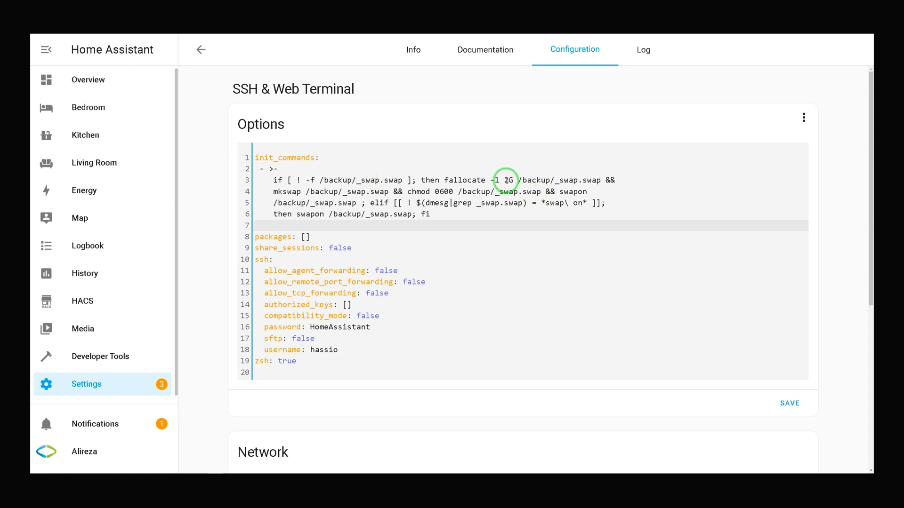
- Check the 2G swap size and retype the 'if' on script line 3
{"action": "left_click_drag", "start_coordinate": [505, 178], "coordinate": [510, 179]}
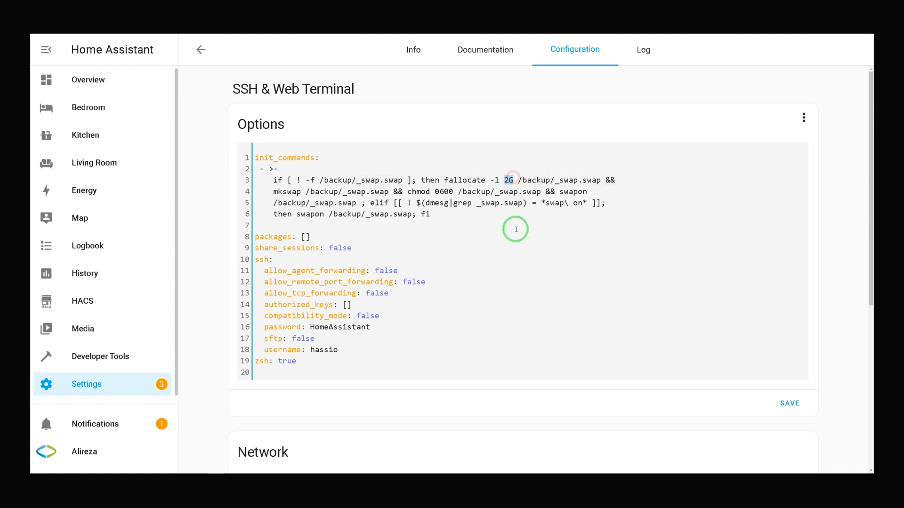
{"action": "left_click", "coordinate": [505, 180]}
{"action": "left_click_drag", "start_coordinate": [506, 180], "coordinate": [514, 179]}
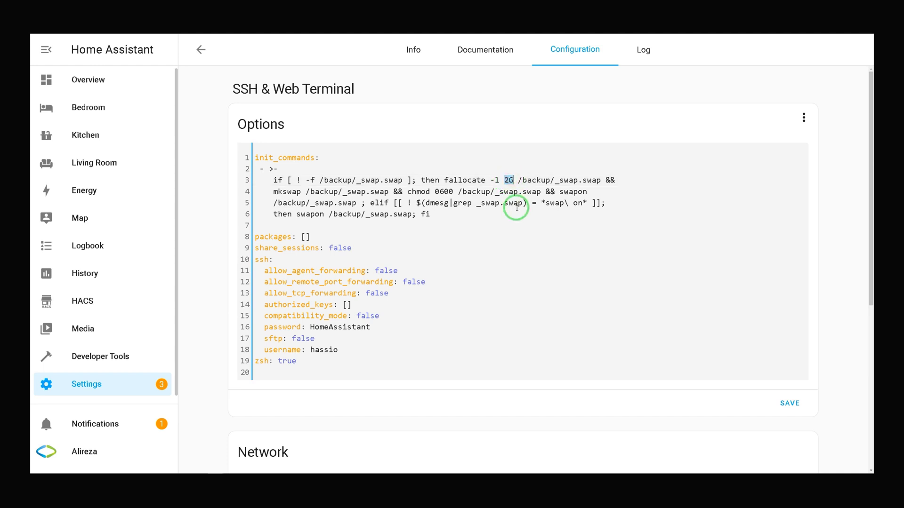
{"action": "double_click", "coordinate": [508, 179]}
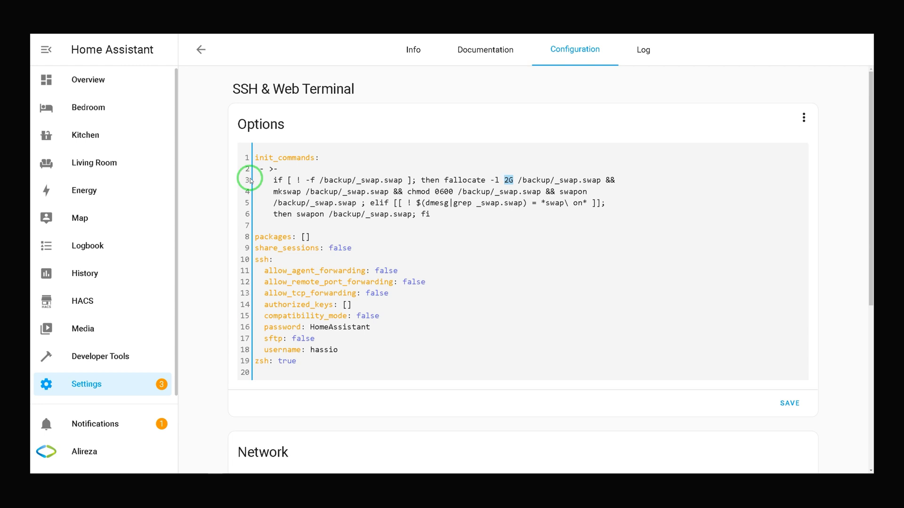
{"action": "left_click", "coordinate": [282, 180]}
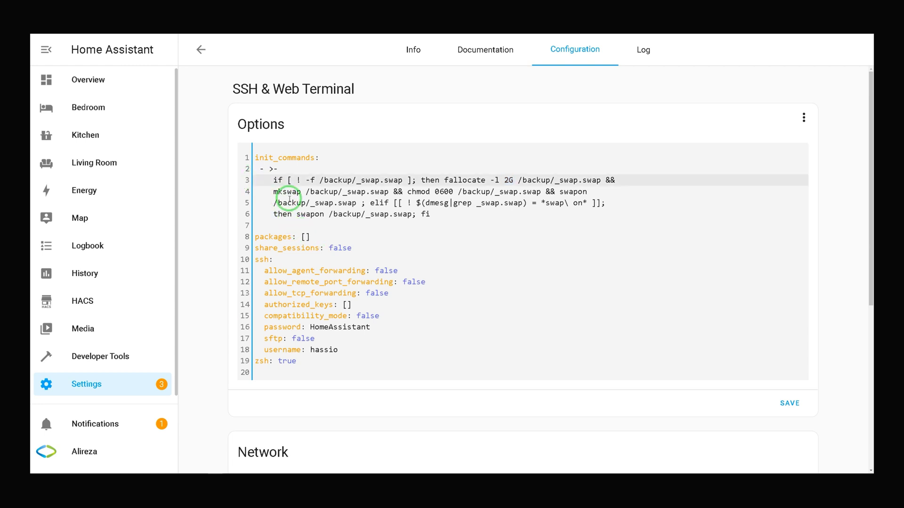
{"action": "key", "text": "BackSpace"}
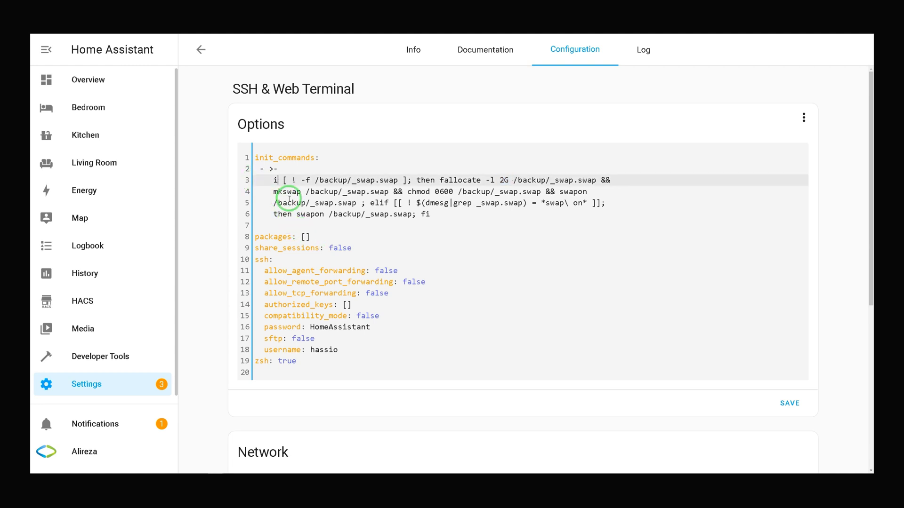
{"action": "key", "text": "BackSpace"}
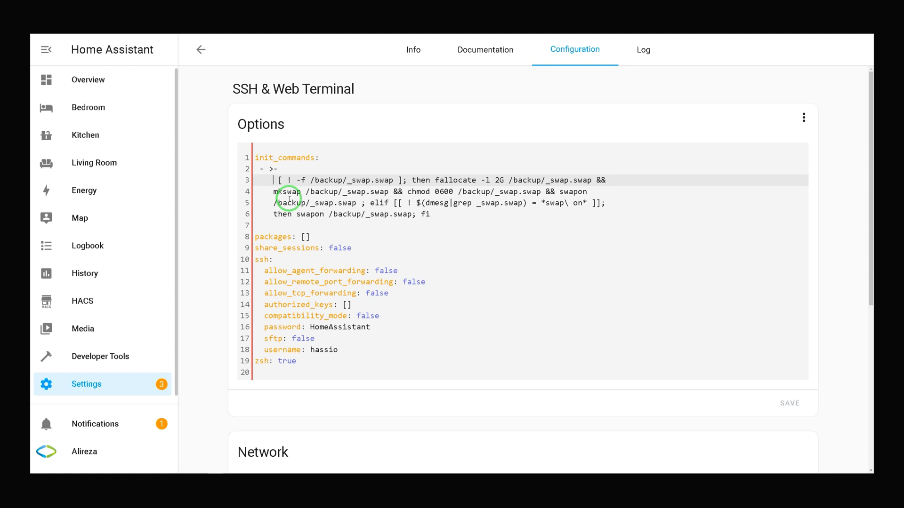
{"action": "type", "text": "if"}
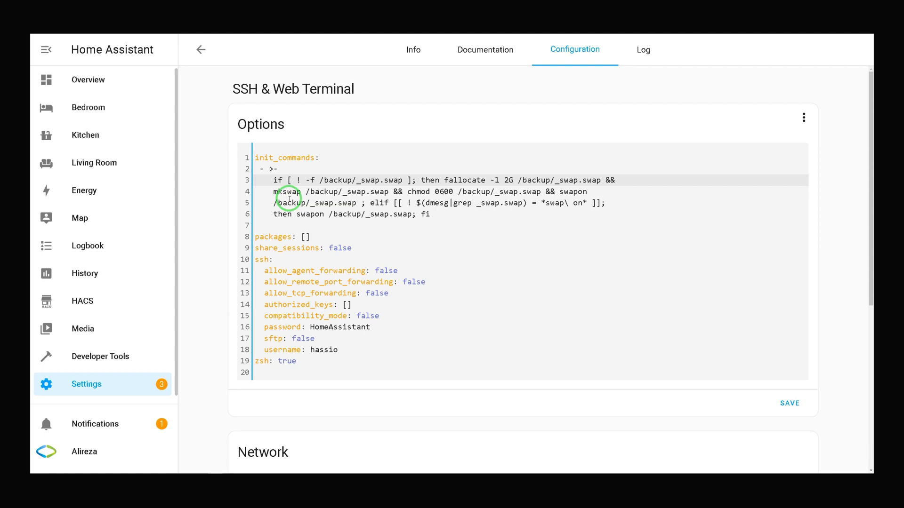
- Save the options, then delete swap script lines 3–6
{"action": "left_click", "coordinate": [800, 405]}
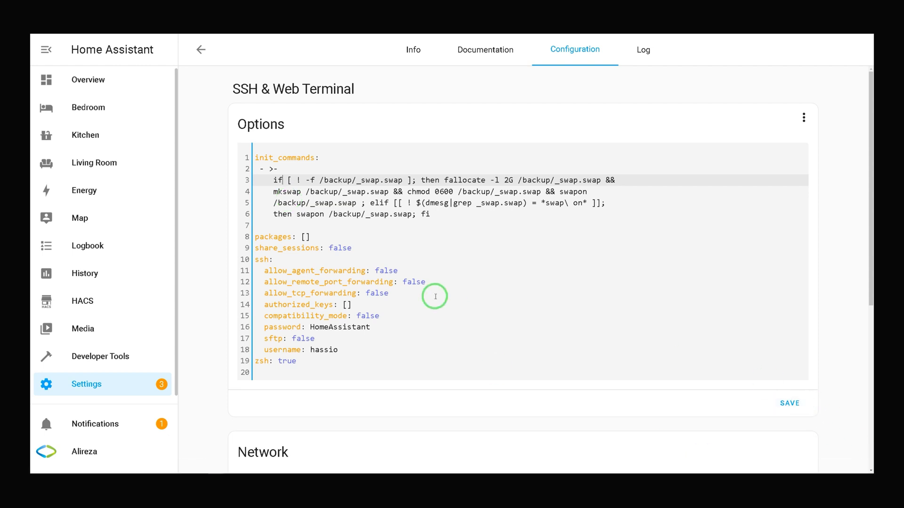
{"action": "left_click_drag", "start_coordinate": [452, 213], "coordinate": [255, 179]}
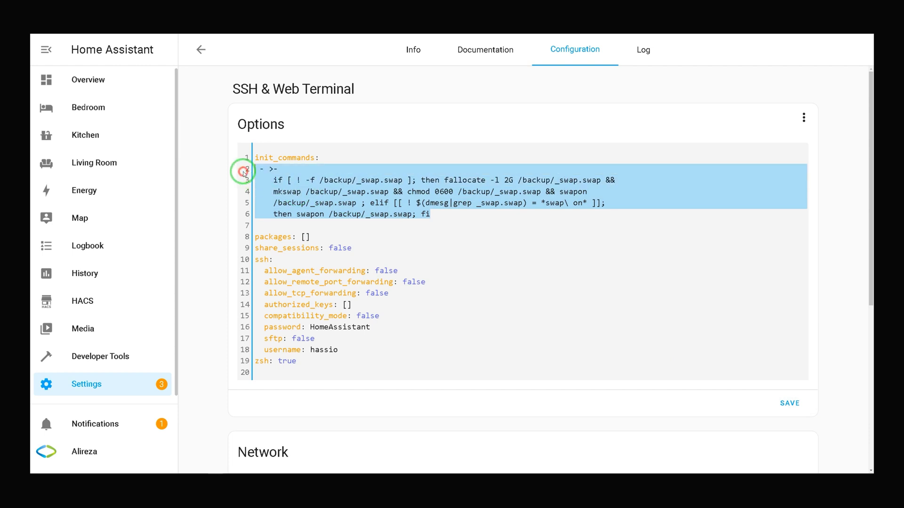
{"action": "key", "text": "Delete"}
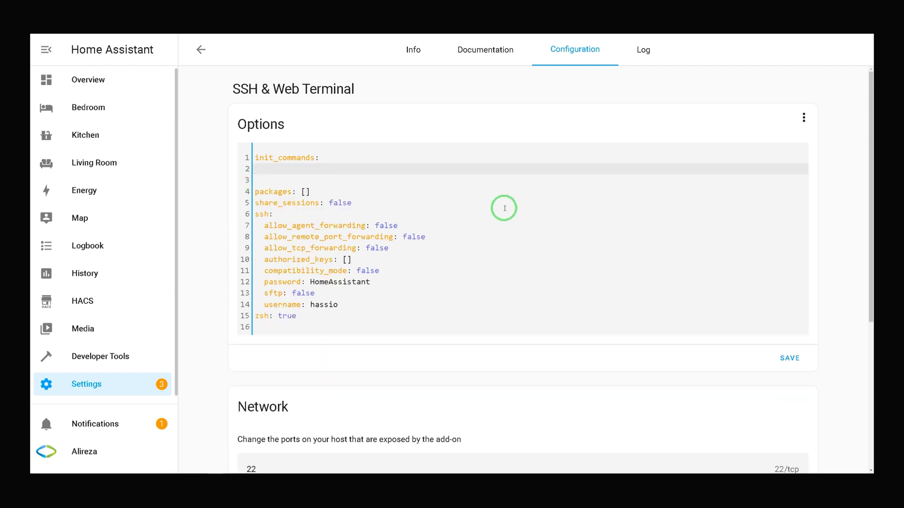
- In the add-on's web terminal, allocate a 2G file at /backup/swap.swap with fallocate
{"action": "left_click", "coordinate": [413, 55]}
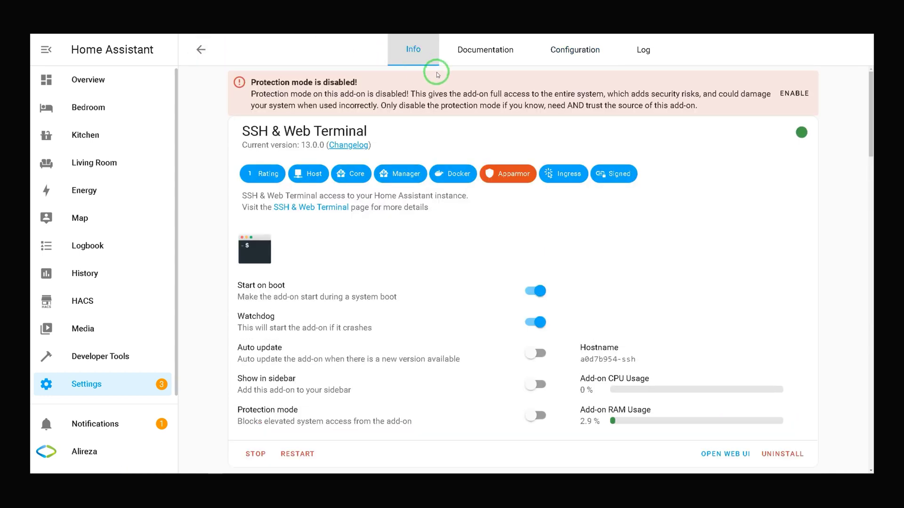
{"action": "left_click", "coordinate": [736, 455]}
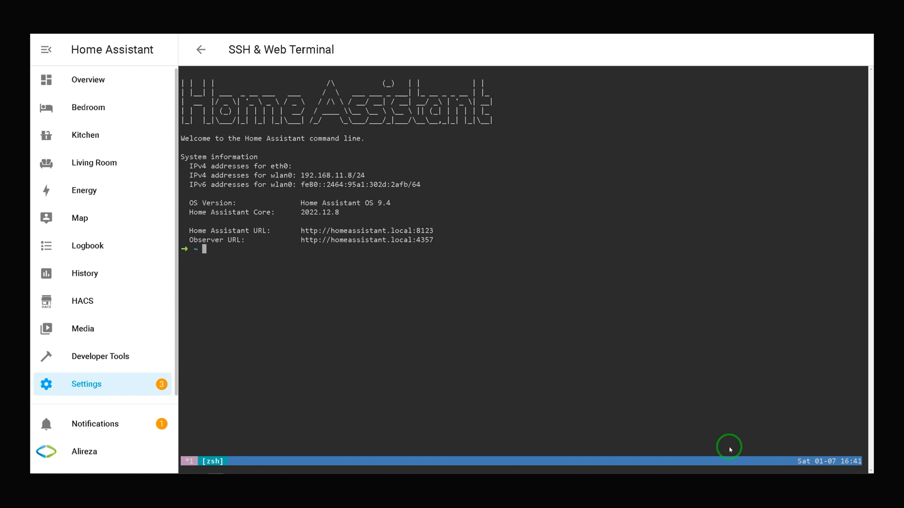
{"action": "type", "text": "fallocate -l 2G /backup/swap.swap"}
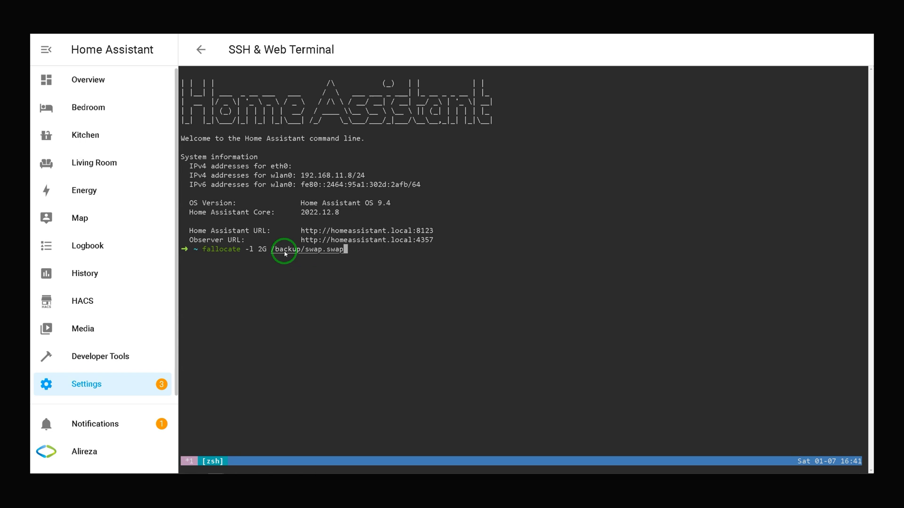
{"action": "key", "text": "Return"}
- Run mkswap, chmod 0600 and swapon on /backup/swap.swap
{"action": "type", "text": "mkswap /backup/swap.swap"}
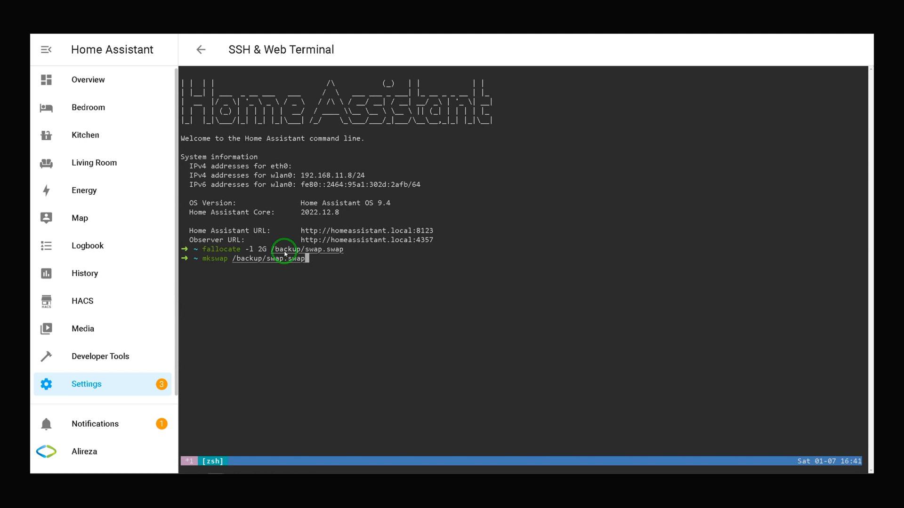
{"action": "key", "text": "Return"}
{"action": "type", "text": "chmod 0600 /backup/swap.swap"}
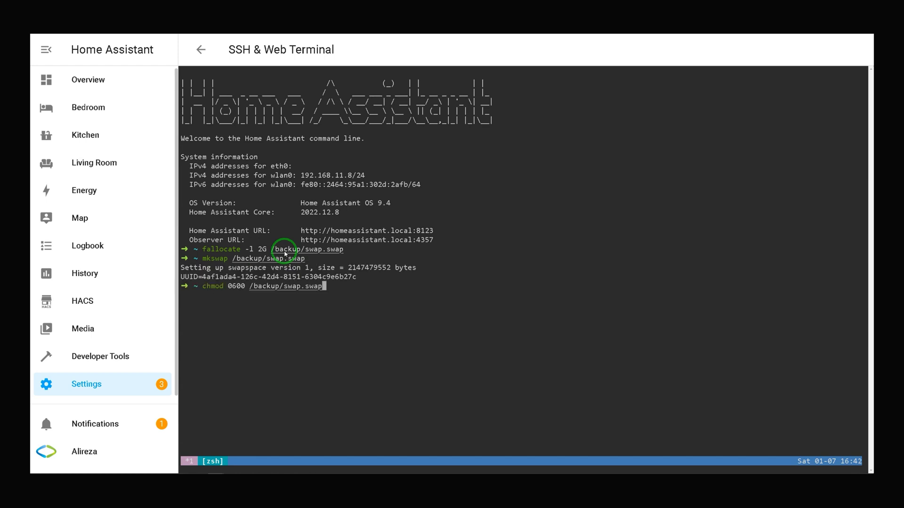
{"action": "key", "text": "Return"}
{"action": "type", "text": "swapon /backup/swap.swap"}
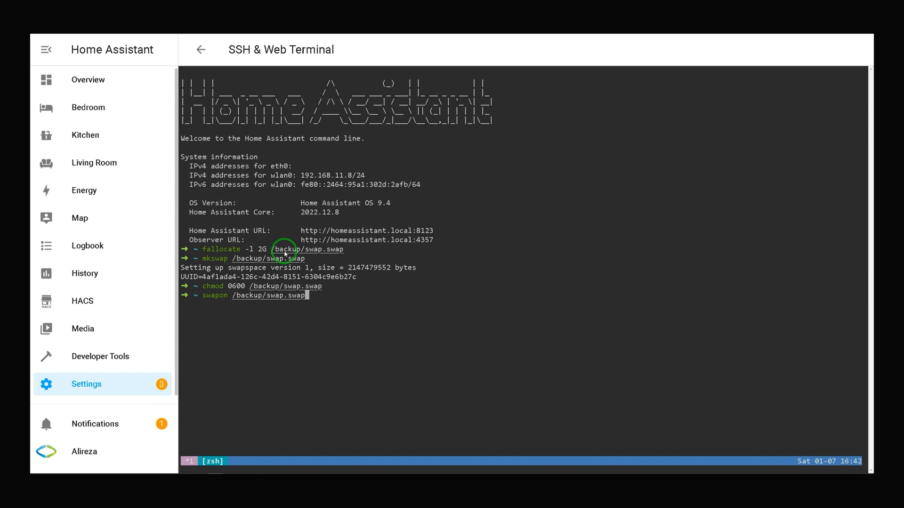
{"action": "key", "text": "Return"}
- In the YAML options, replace init_commands' empty list with '- swapon /backup/swap.swap'
{"action": "left_click", "coordinate": [208, 49]}
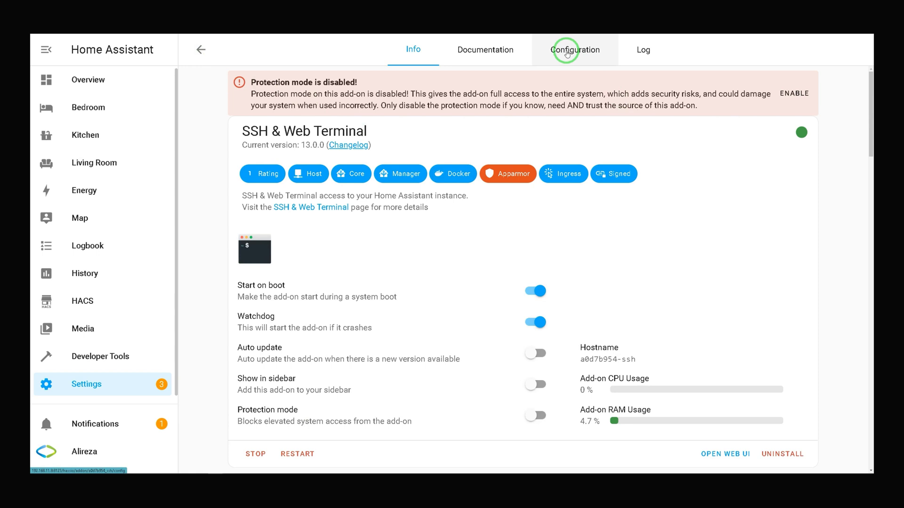
{"action": "left_click", "coordinate": [566, 53]}
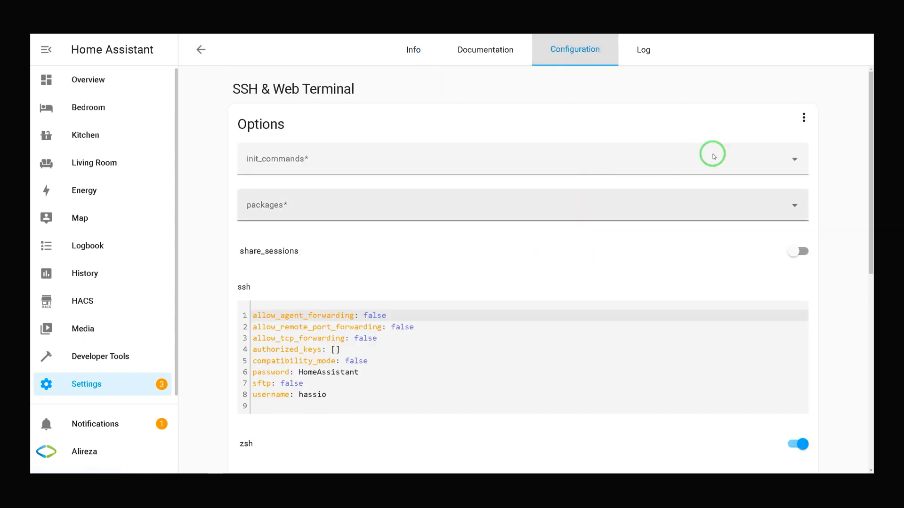
{"action": "left_click", "coordinate": [805, 116]}
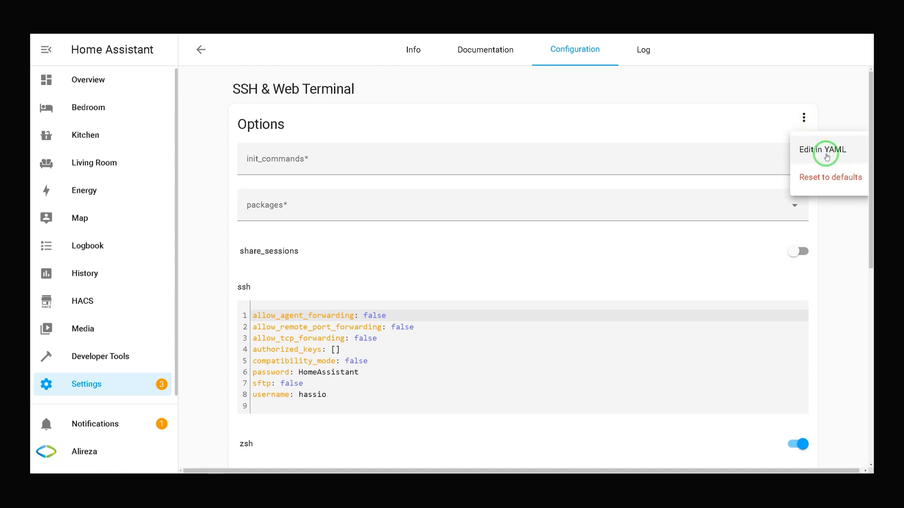
{"action": "left_click", "coordinate": [826, 156]}
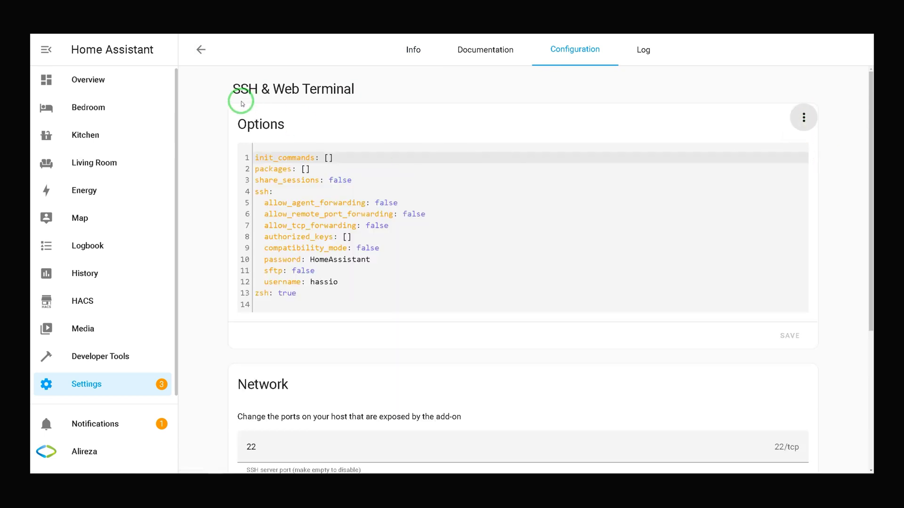
{"action": "left_click_drag", "start_coordinate": [237, 123], "coordinate": [294, 121]}
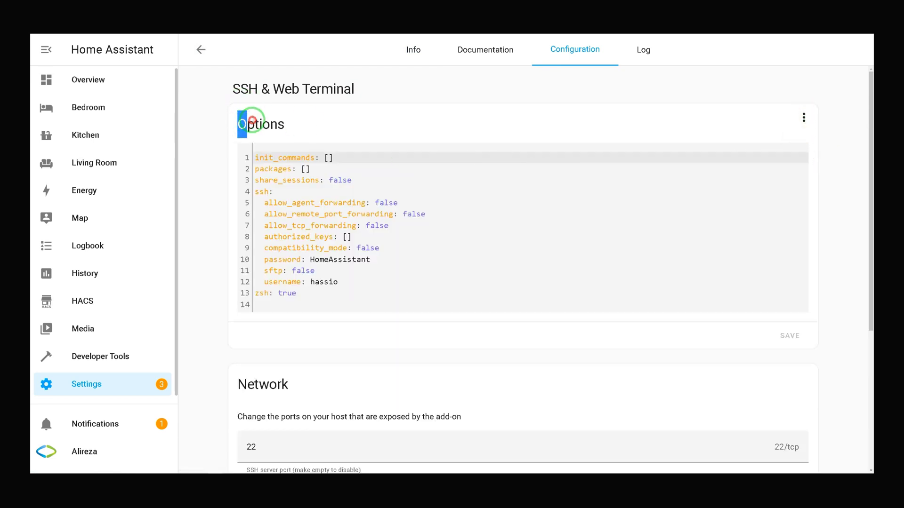
{"action": "left_click", "coordinate": [300, 159]}
{"action": "left_click_drag", "start_coordinate": [254, 157], "coordinate": [314, 158]}
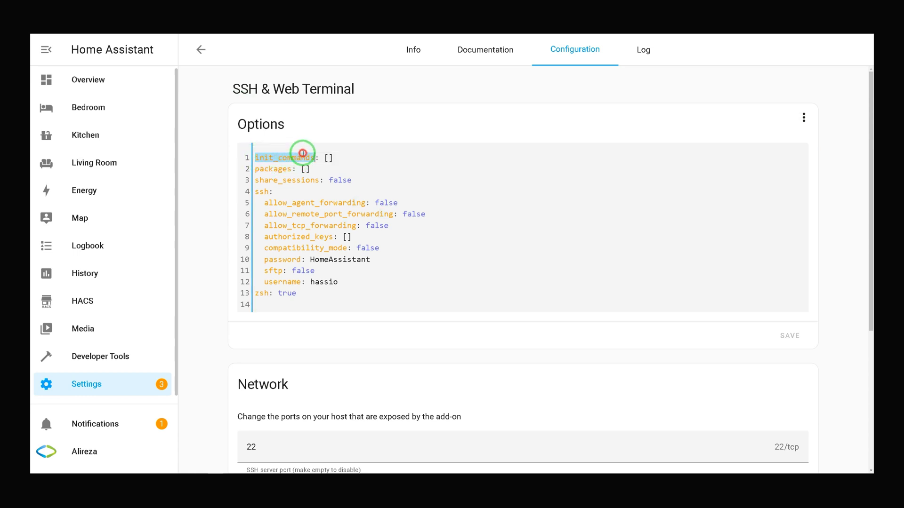
{"action": "left_click", "coordinate": [359, 157]}
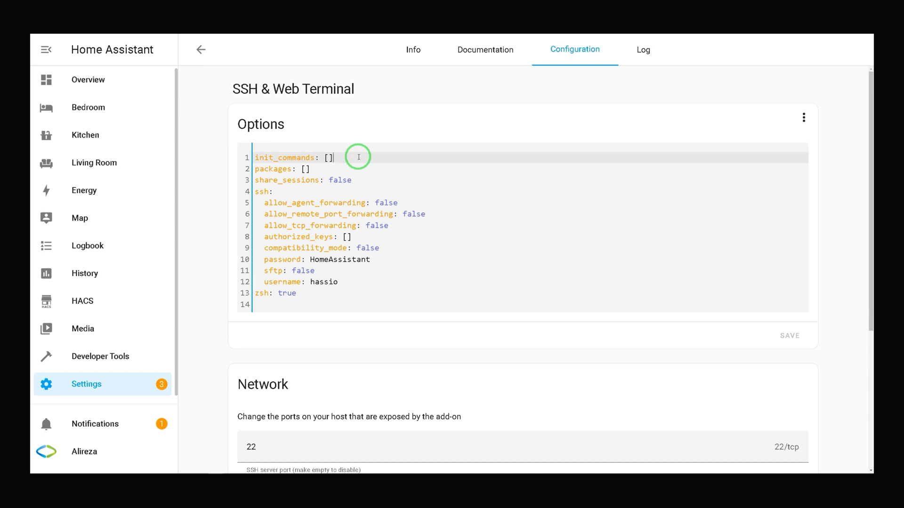
{"action": "key", "text": "BackSpace"}
{"action": "key", "text": "BackSpace"}
{"action": "key", "text": "Return"}
{"action": "type", "text": "- swapon /backup/swap.swap"}
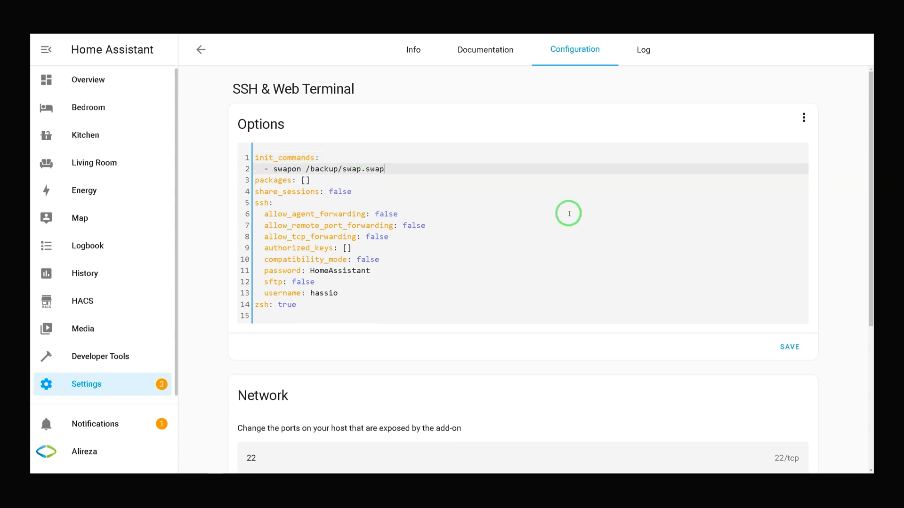
- Save the swapon init command, confirm the add-on restart, and go back to Add-ons
{"action": "left_click", "coordinate": [793, 353]}
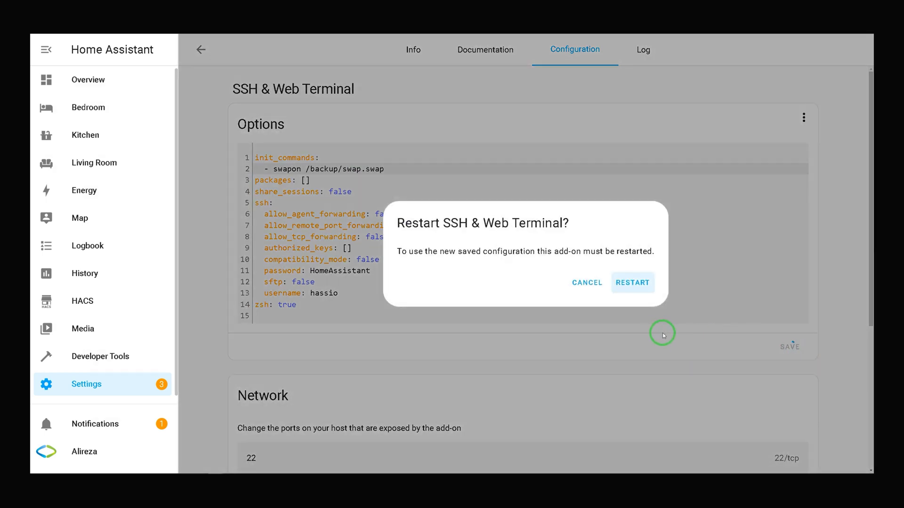
{"action": "left_click", "coordinate": [638, 285]}
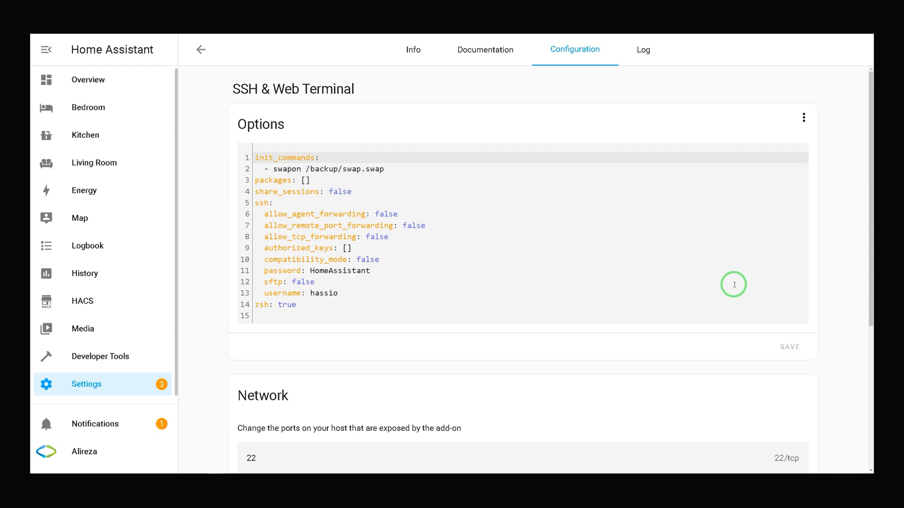
{"action": "left_click", "coordinate": [208, 55]}
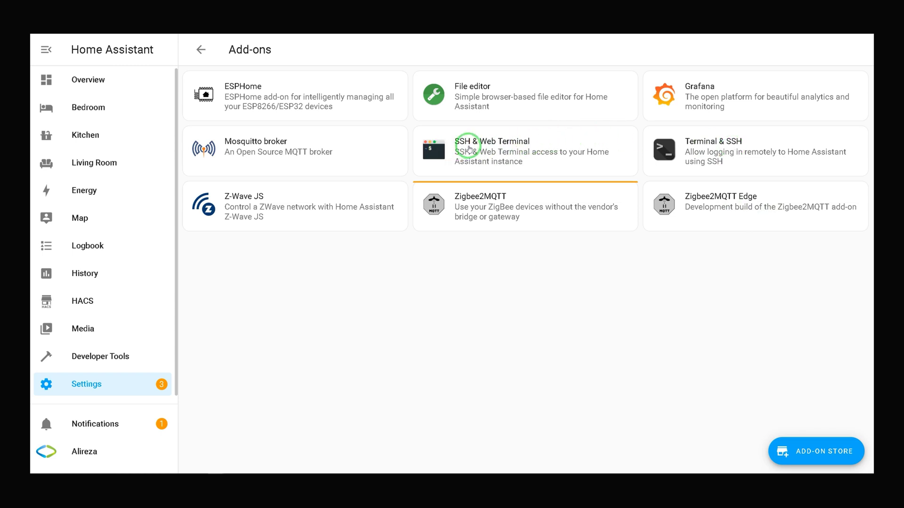
- Open the Terminal & SSH add-on card from the Add-ons list
{"action": "left_click", "coordinate": [741, 162]}
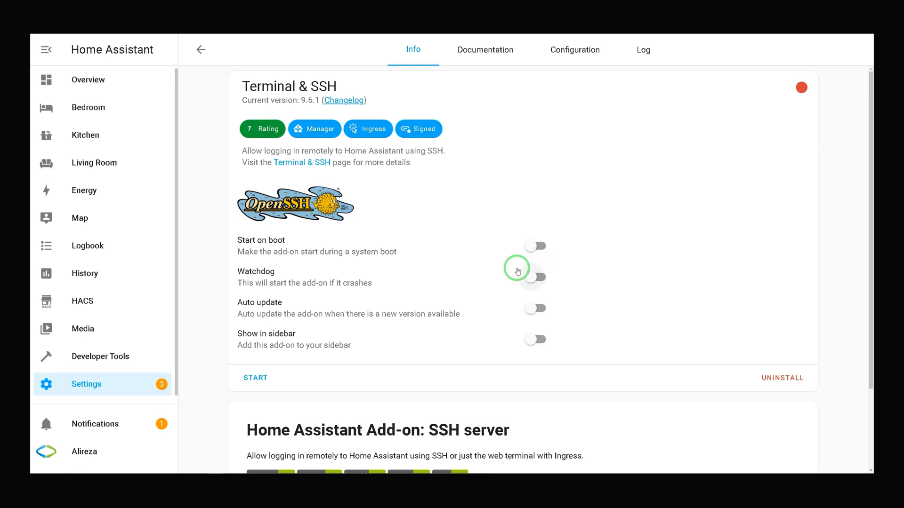
- Switch to the Overview dashboard to check the 5.4% swap gauge
{"action": "left_click", "coordinate": [86, 84]}
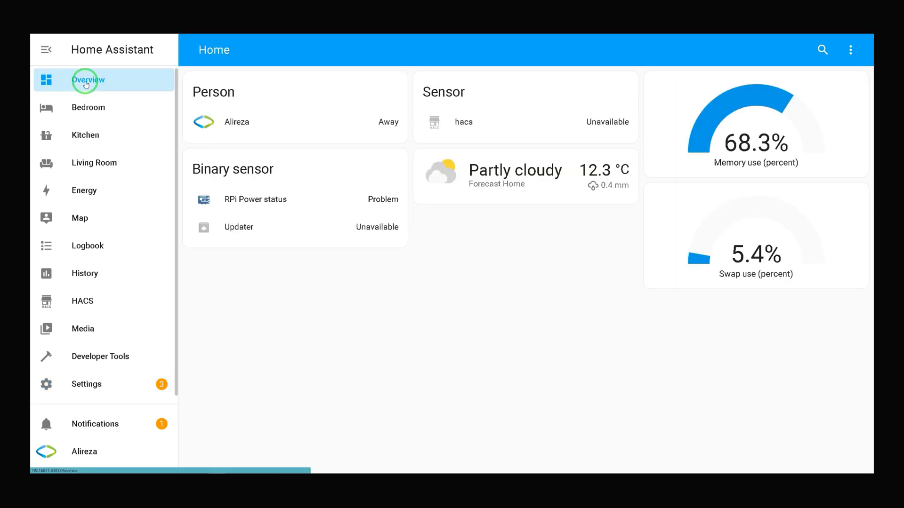